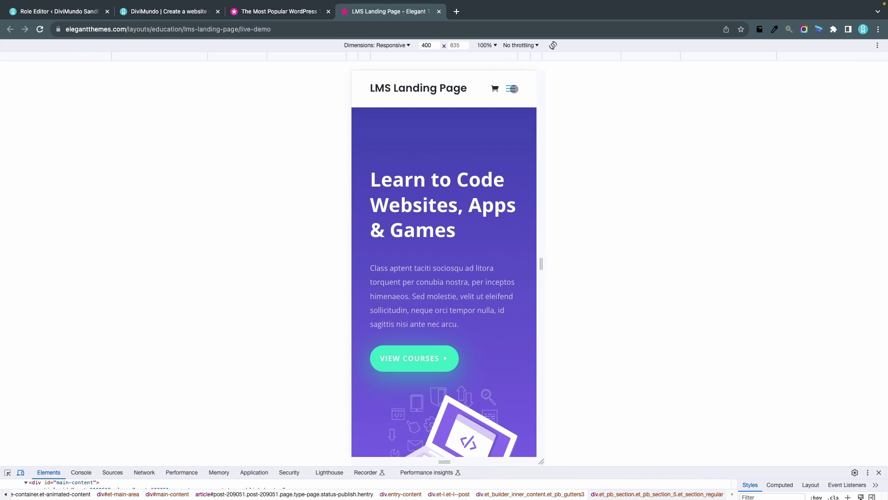
Step: Toggle the demo's mobile navigation menu and the Divi Engine navigation panel open and closed
click(513, 89)
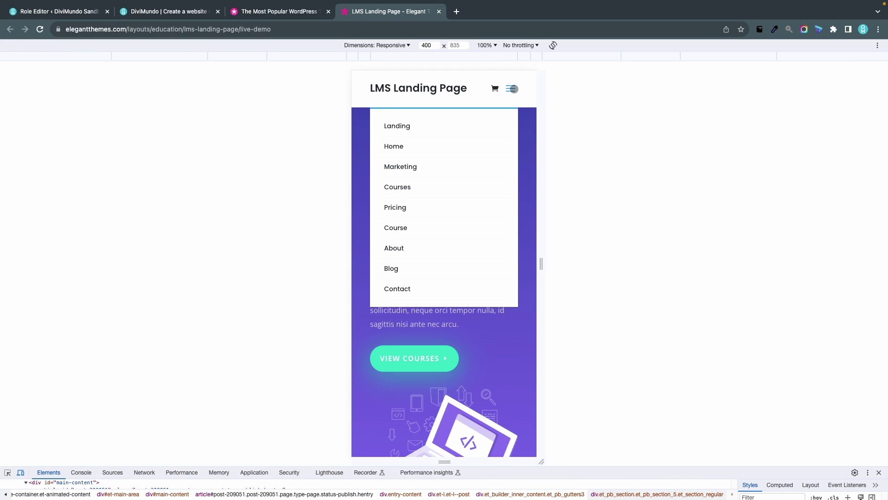
click(513, 88)
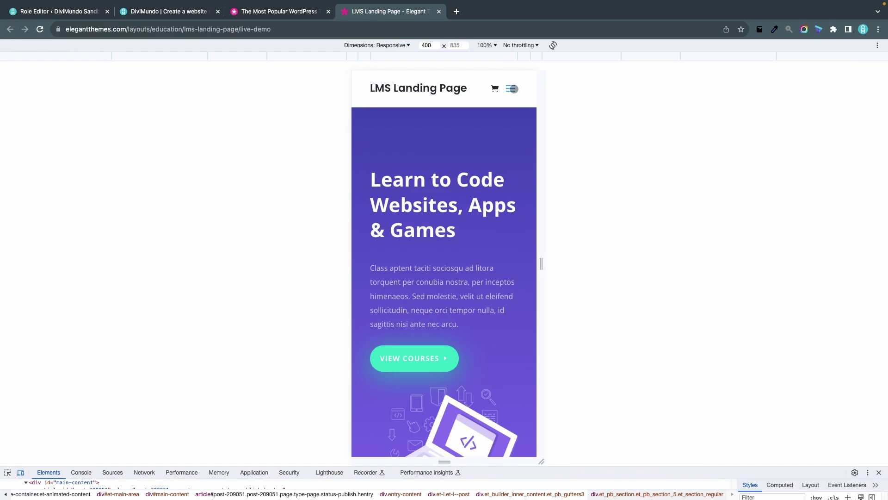
click(513, 89)
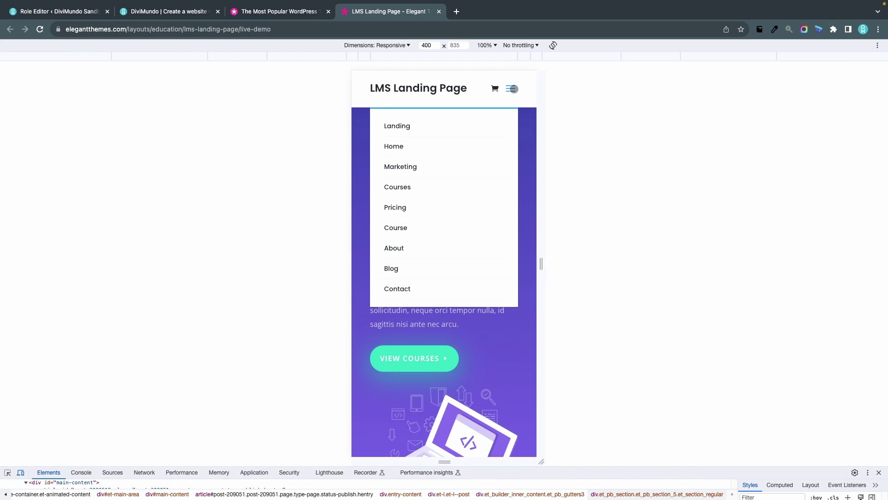
click(514, 89)
scroll(511, 224, down, 10)
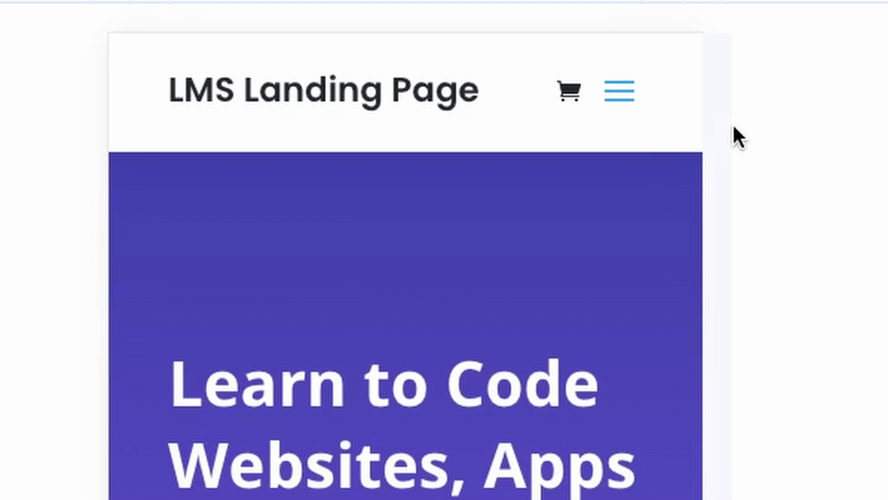
click(513, 89)
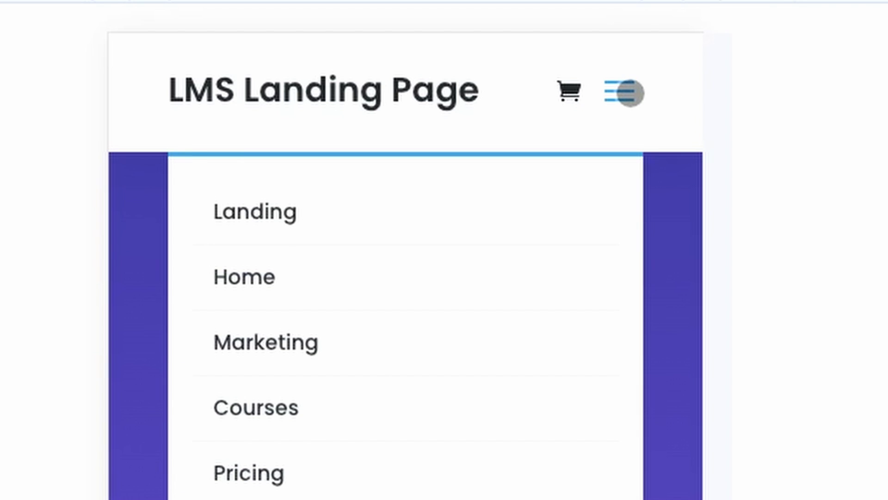
click(630, 93)
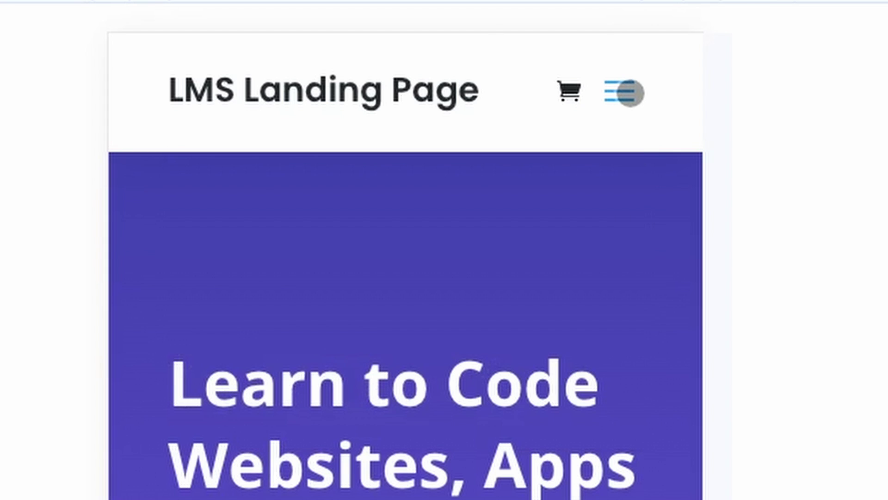
click(630, 93)
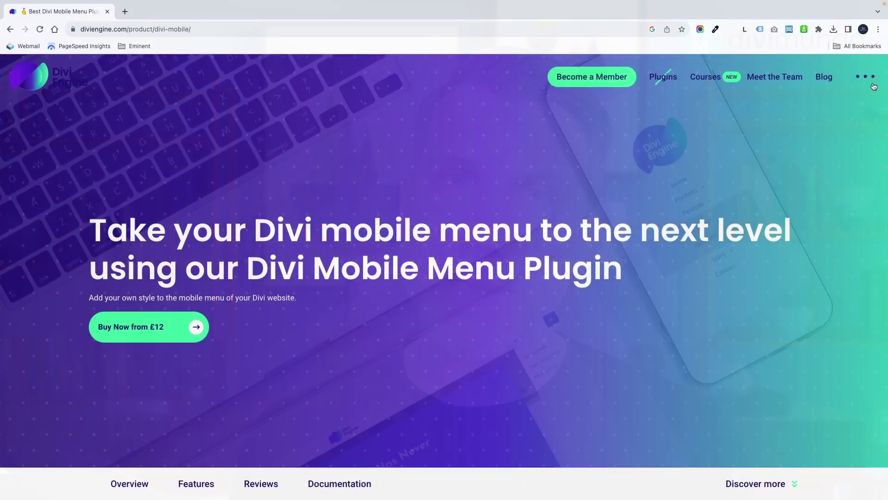
click(872, 84)
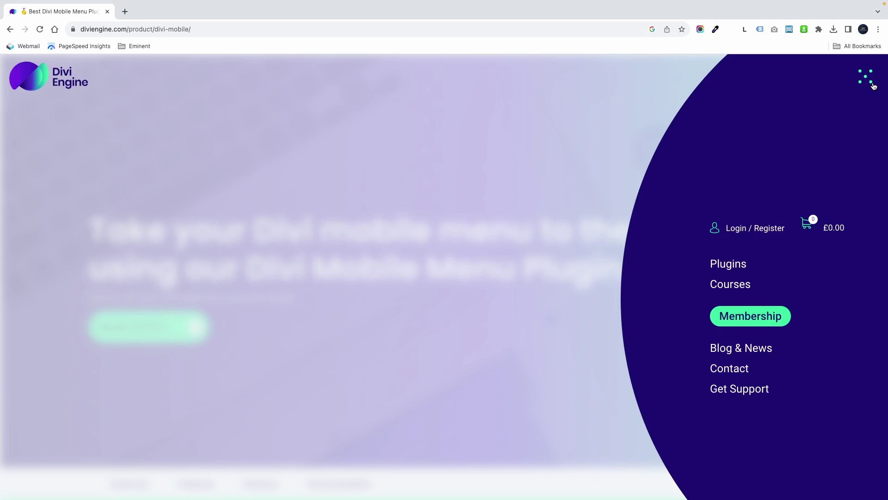
click(872, 85)
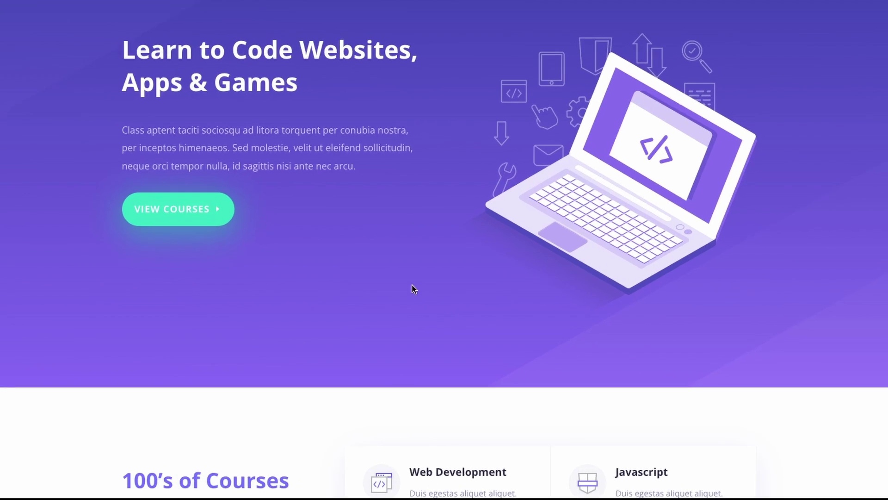
Step: View the LMS Landing Page source and search it for et_pb, finding 697 matches
right_click(413, 288)
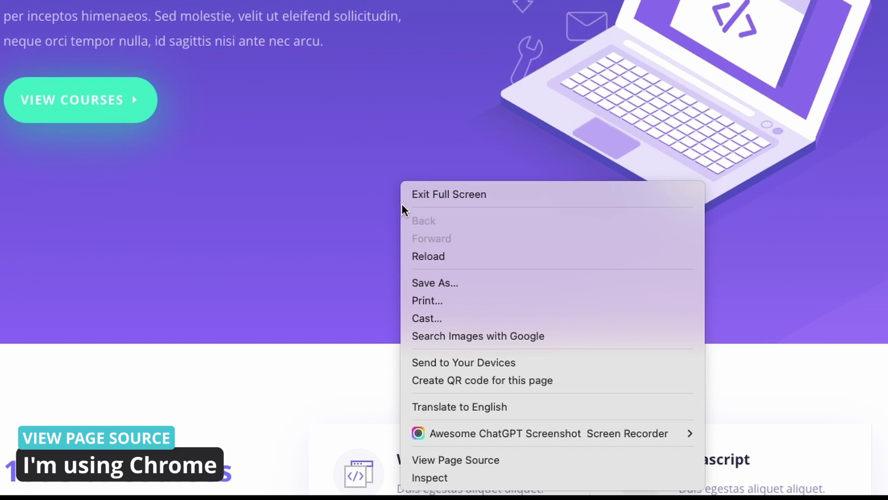
click(518, 461)
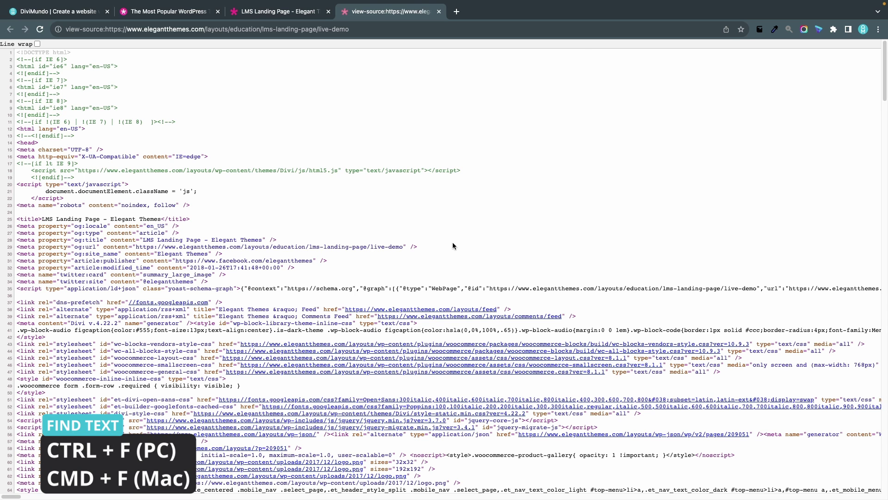
key(super+f)
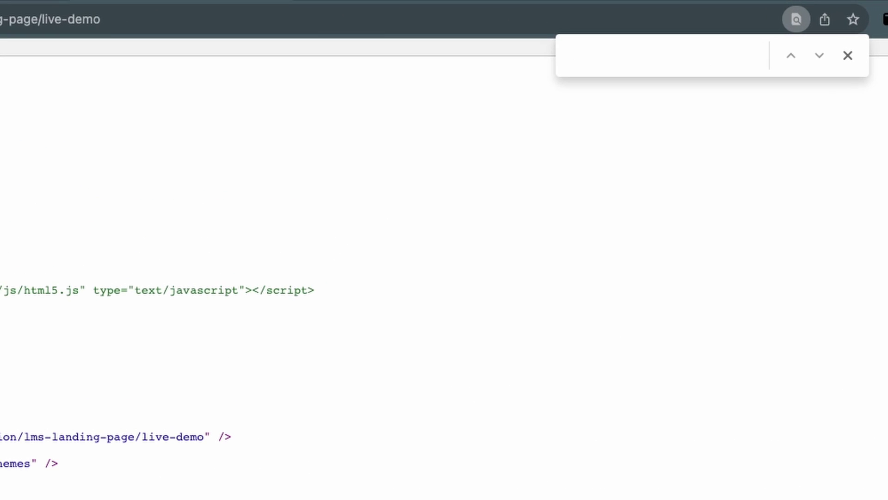
text(et_)
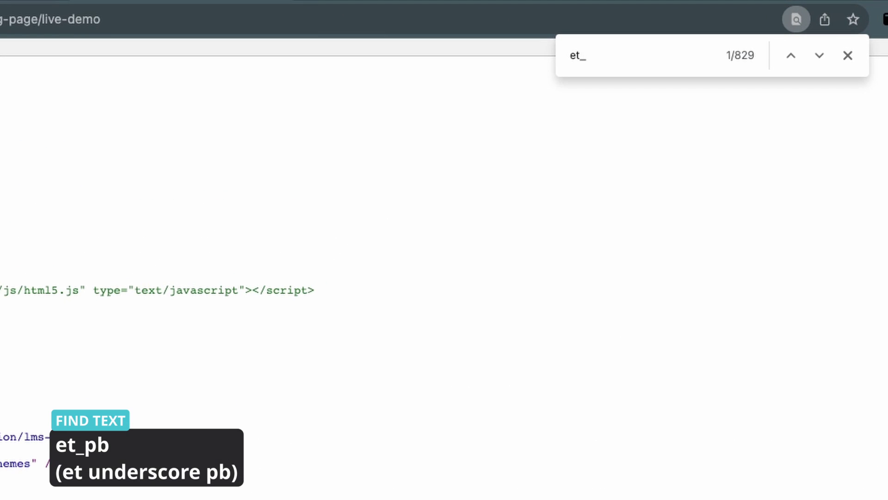
text(pb)
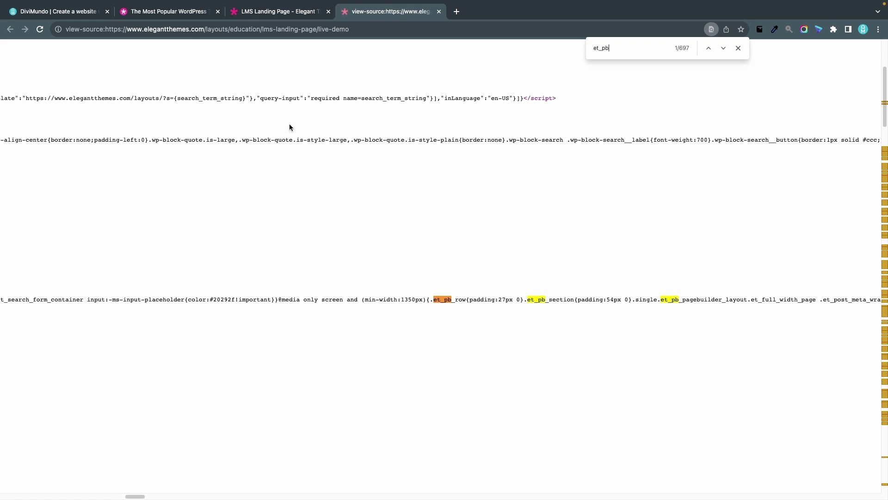
Step: Open the divimundo.com page source from the DiviMundo tab
click(66, 13)
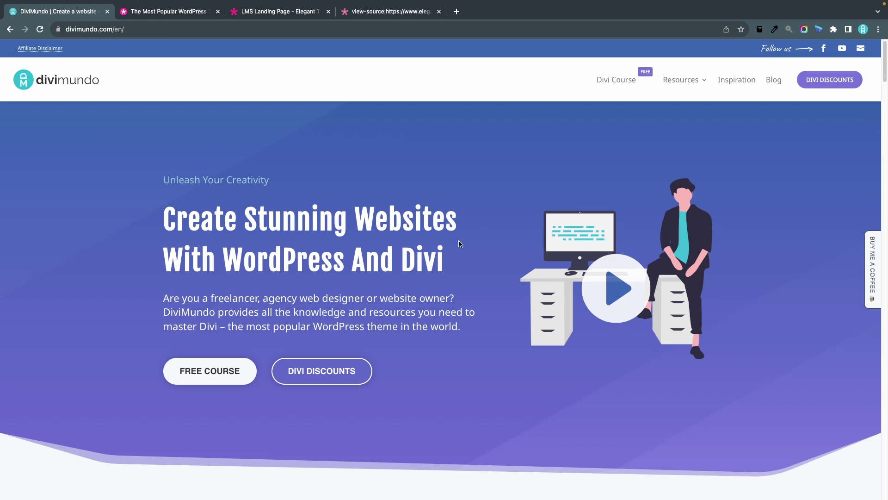
right_click(449, 161)
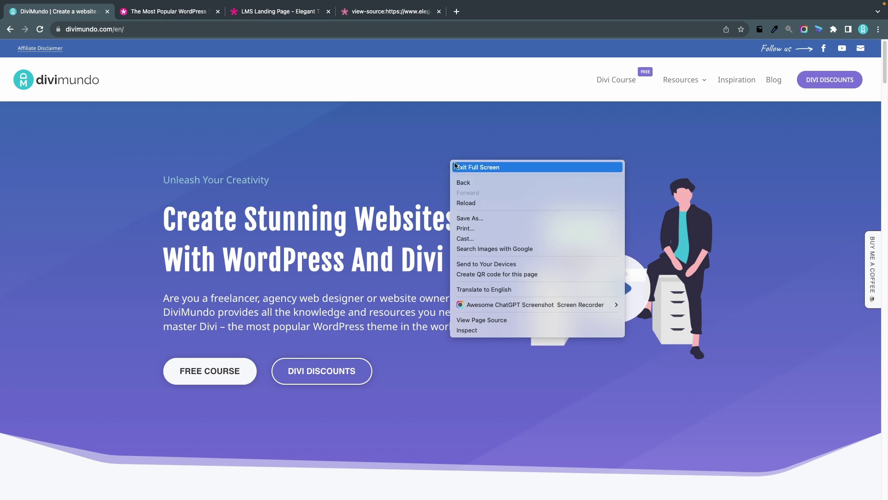
click(520, 319)
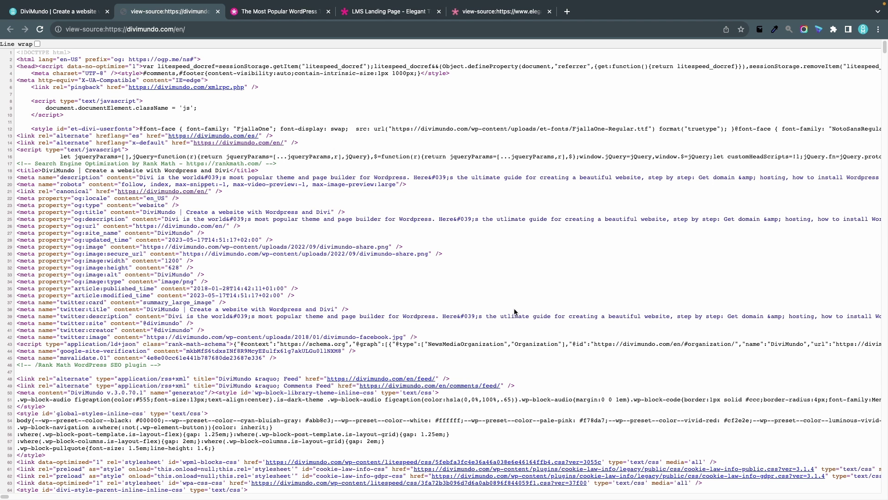
Step: Find et_pb in the divimundo.com source (6,620 matches), then bring up the Elegant Themes homepage
key(super+f)
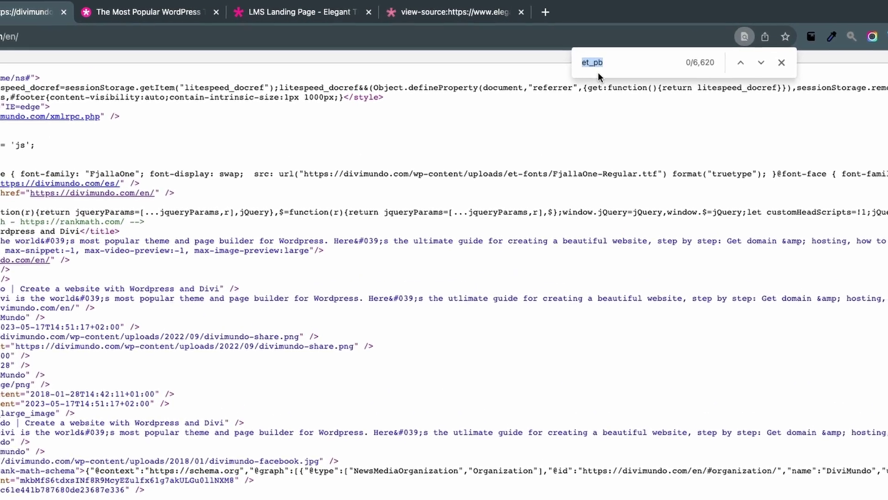
click(603, 82)
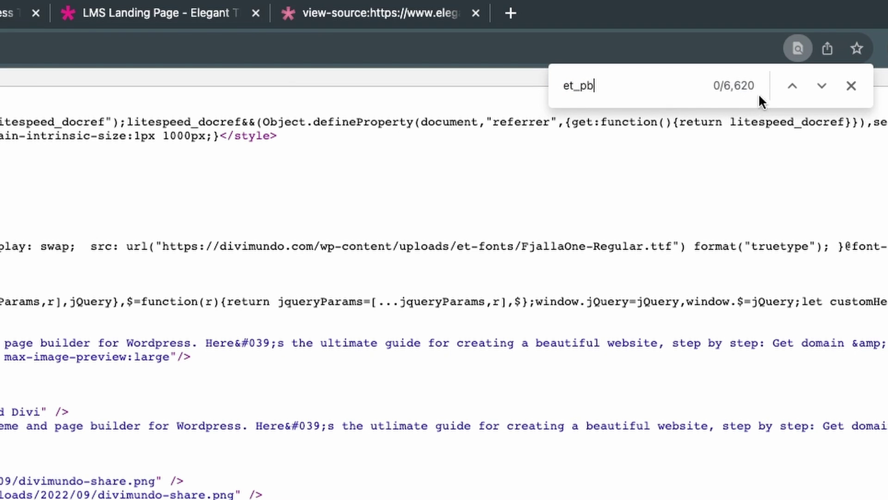
scroll(440, 341, down, 5)
scroll(440, 341, up, 5)
scroll(440, 341, down, 10)
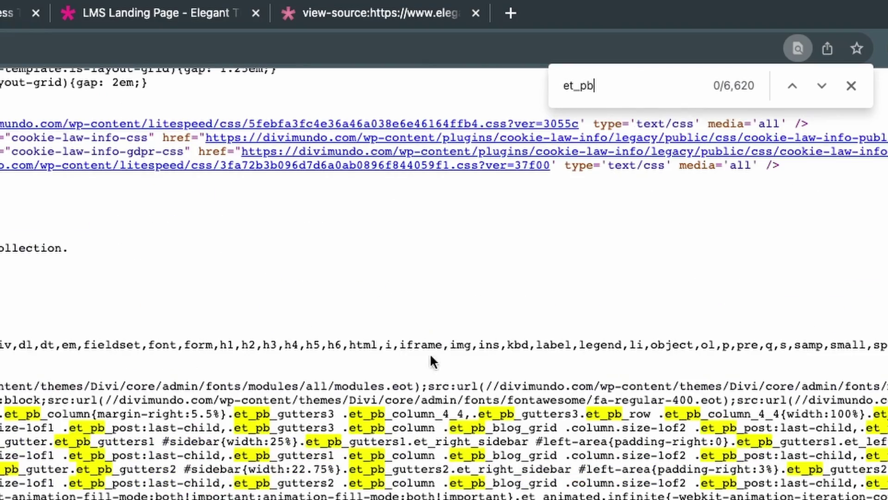
scroll(389, 462, up, 8)
scroll(391, 495, up, 5)
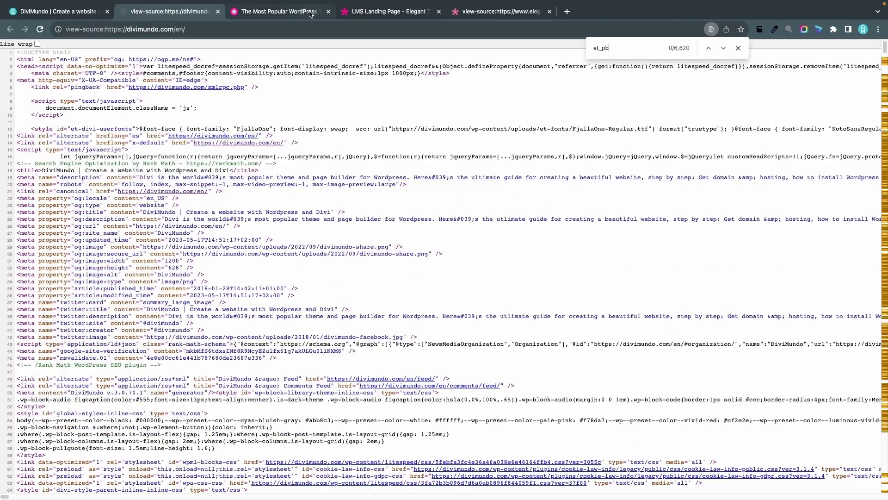
click(139, 12)
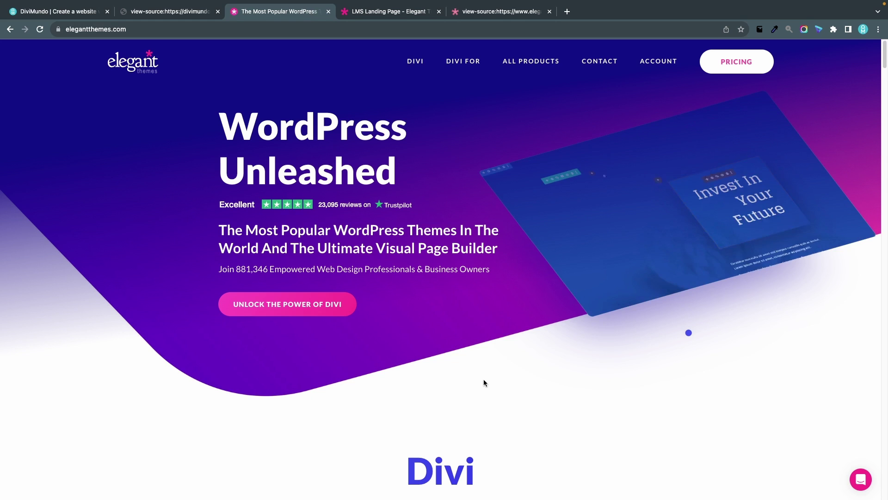
Step: View the elegantthemes.com homepage source and search it for et_pb, getting 0 matches
right_click(484, 380)
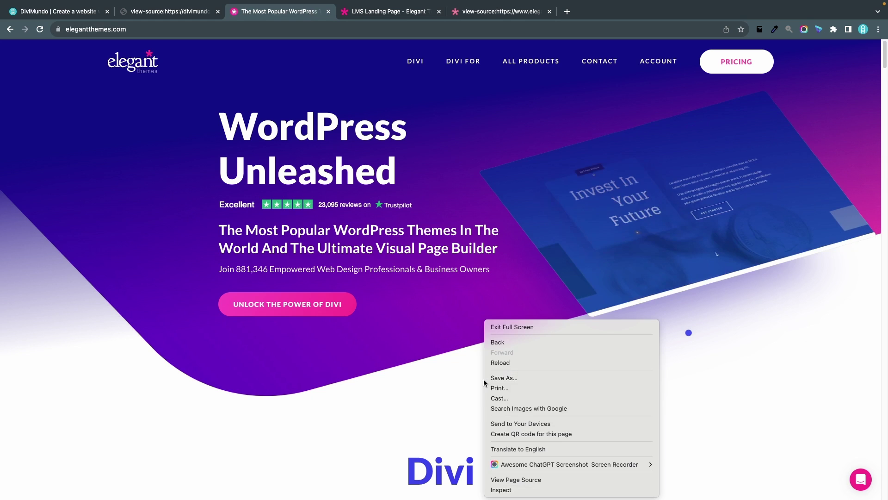
click(540, 479)
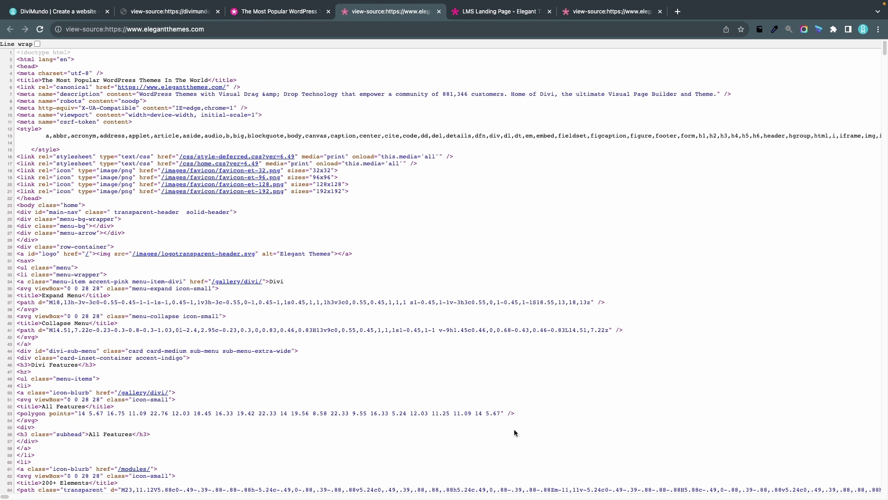
key(super+f)
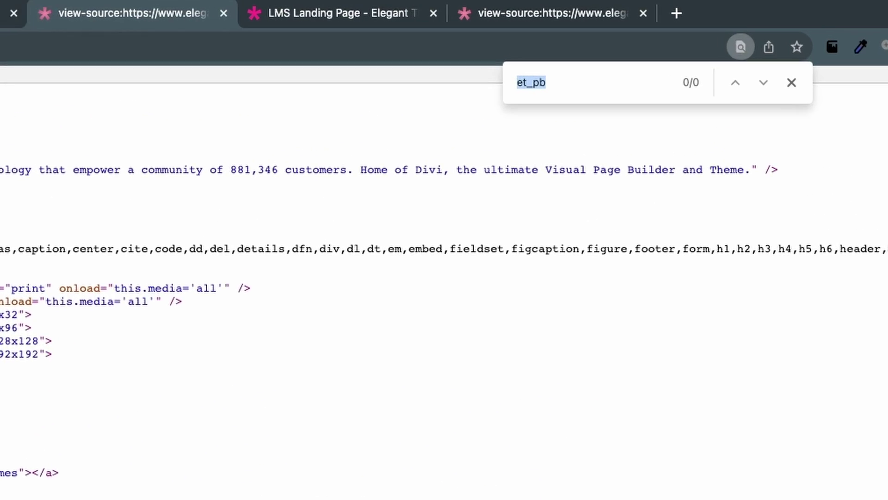
click(527, 118)
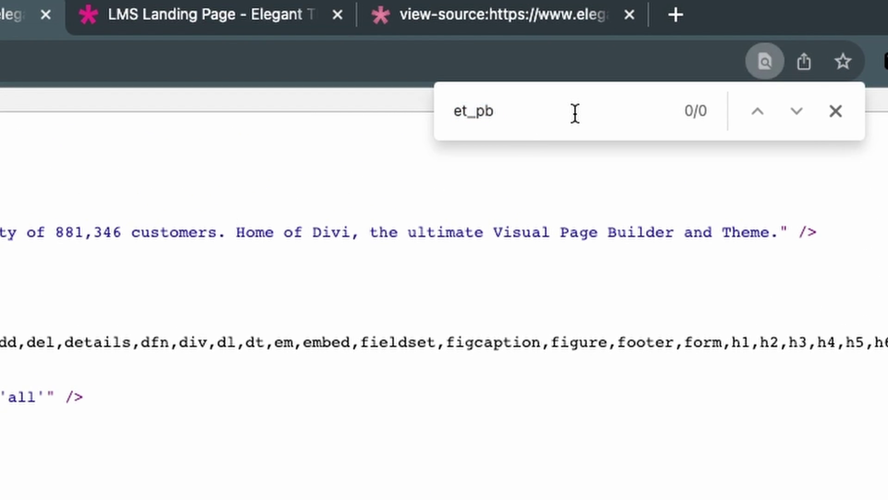